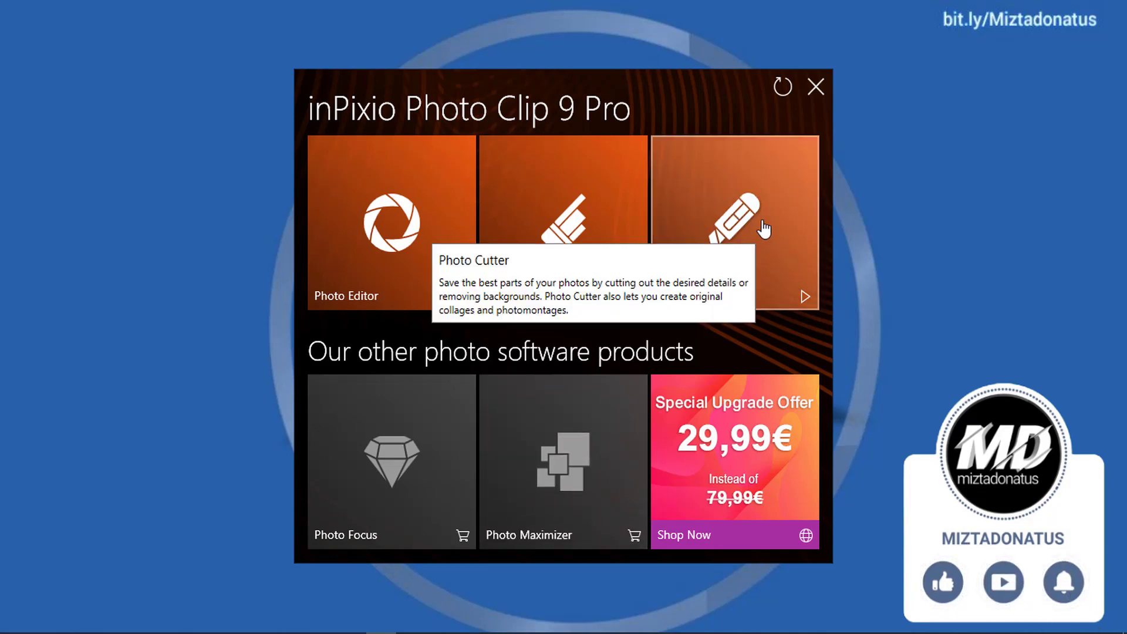
pyautogui.click(729, 224)
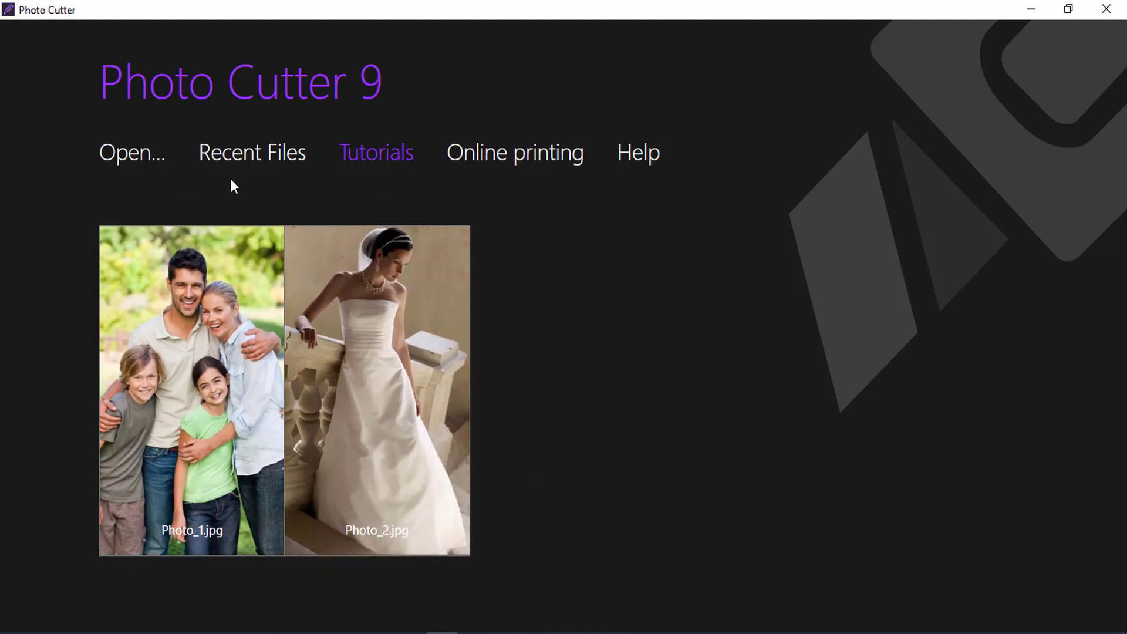
pyautogui.click(244, 156)
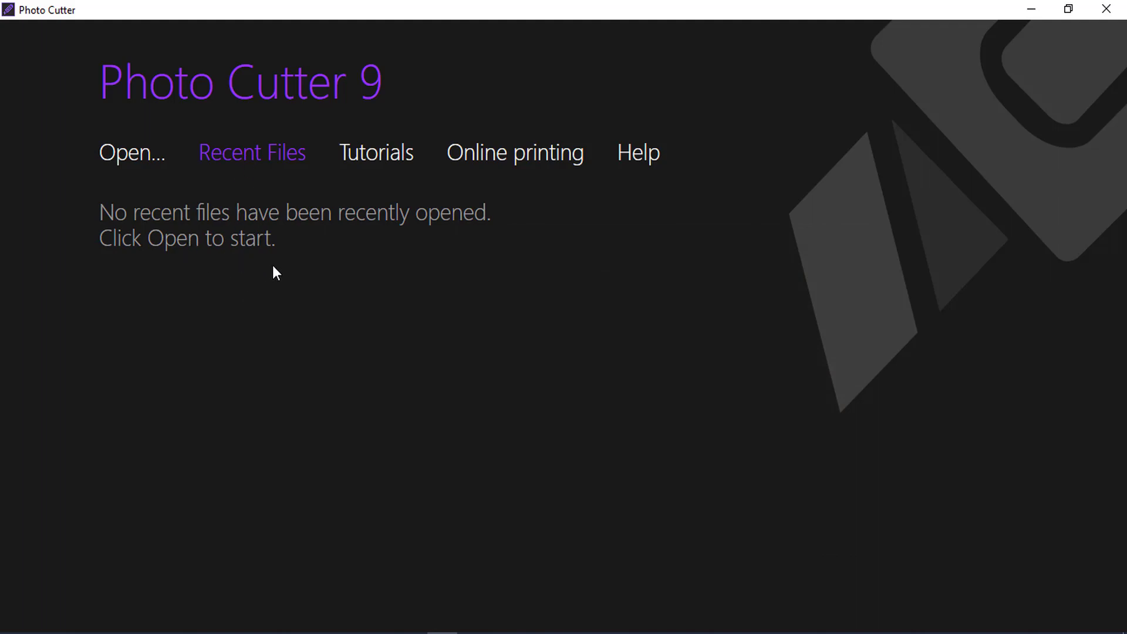
pyautogui.click(123, 157)
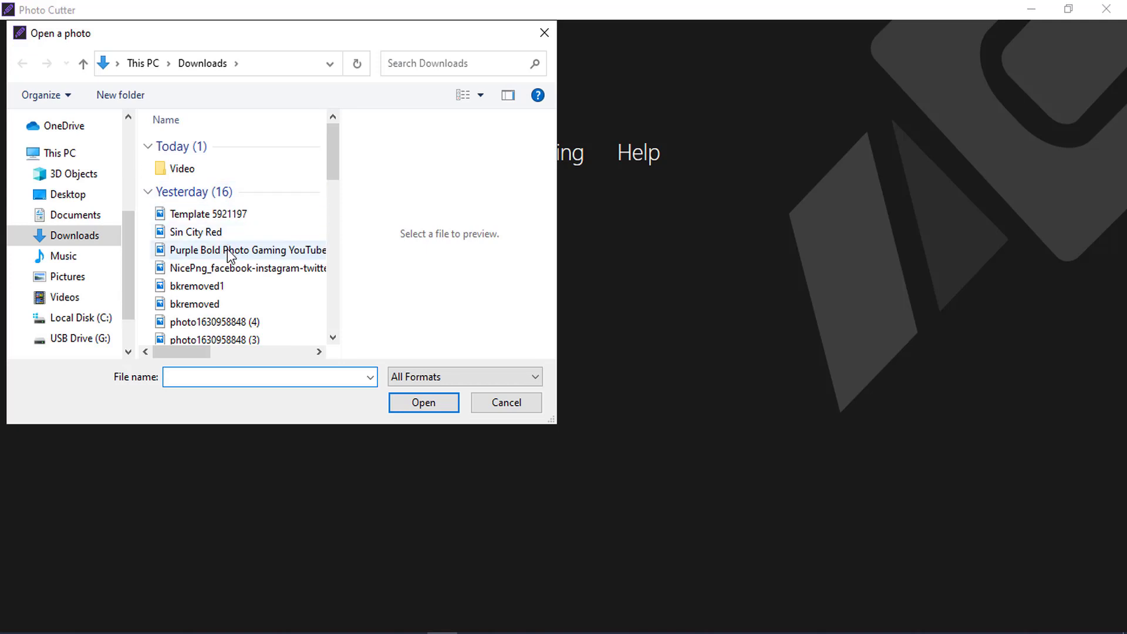
pyautogui.moveTo(337, 174); pyautogui.dragTo(335, 199)
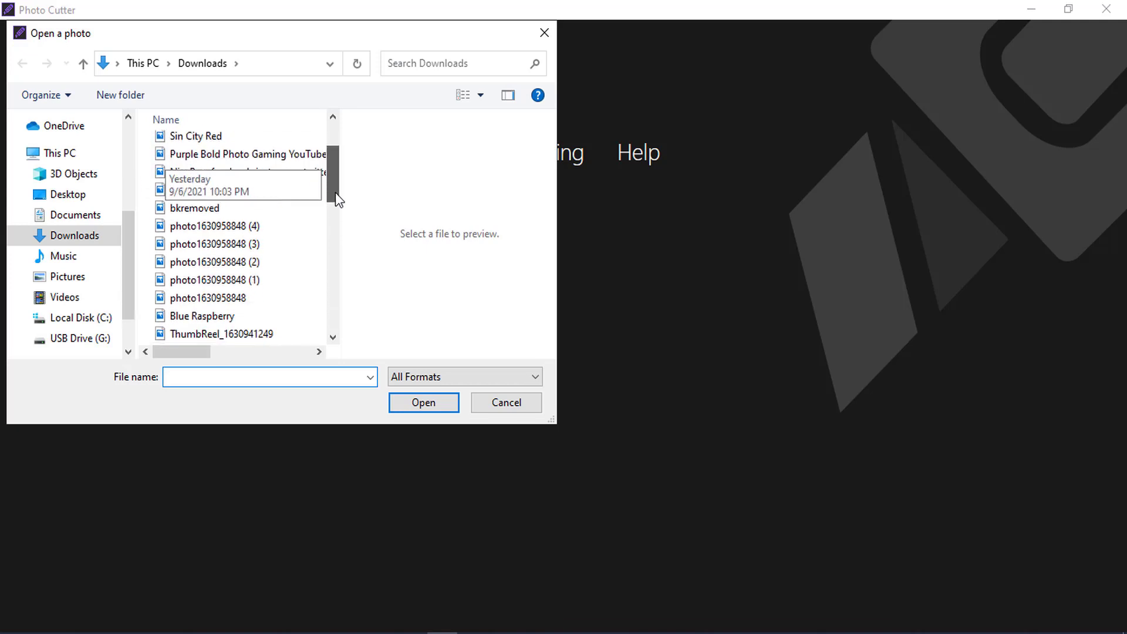
pyautogui.click(217, 228)
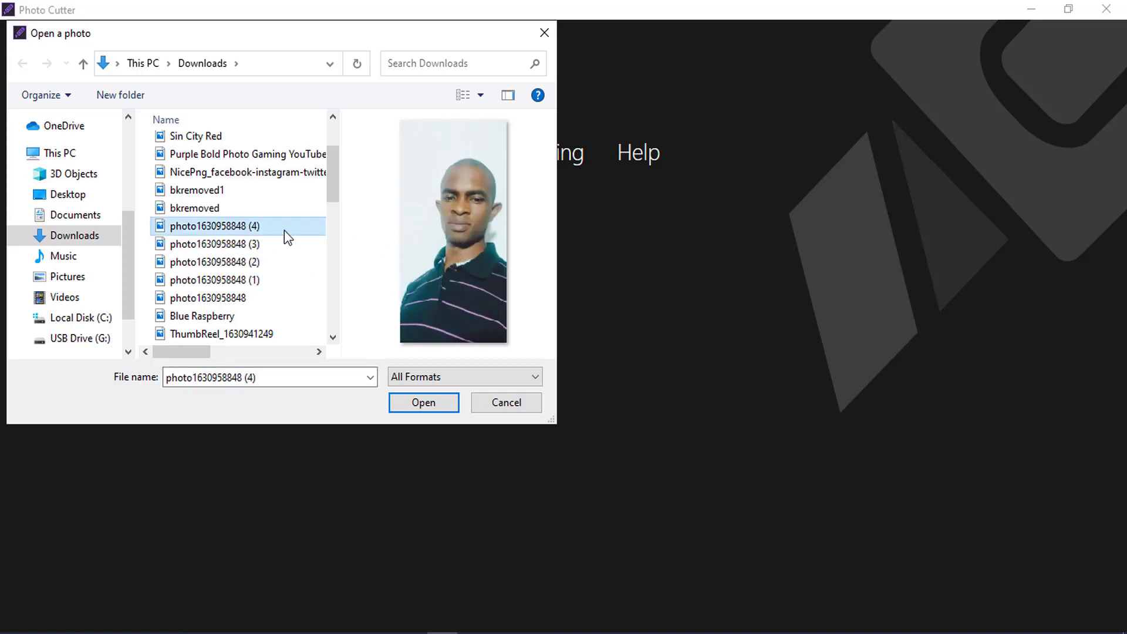
pyautogui.click(424, 405)
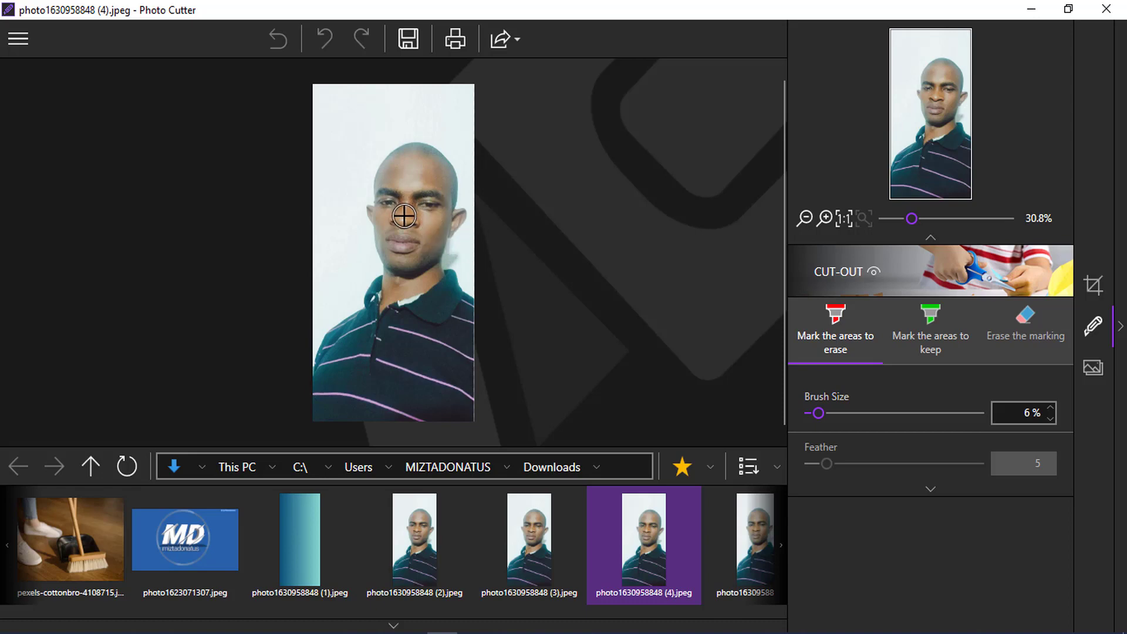
pyautogui.click(825, 218)
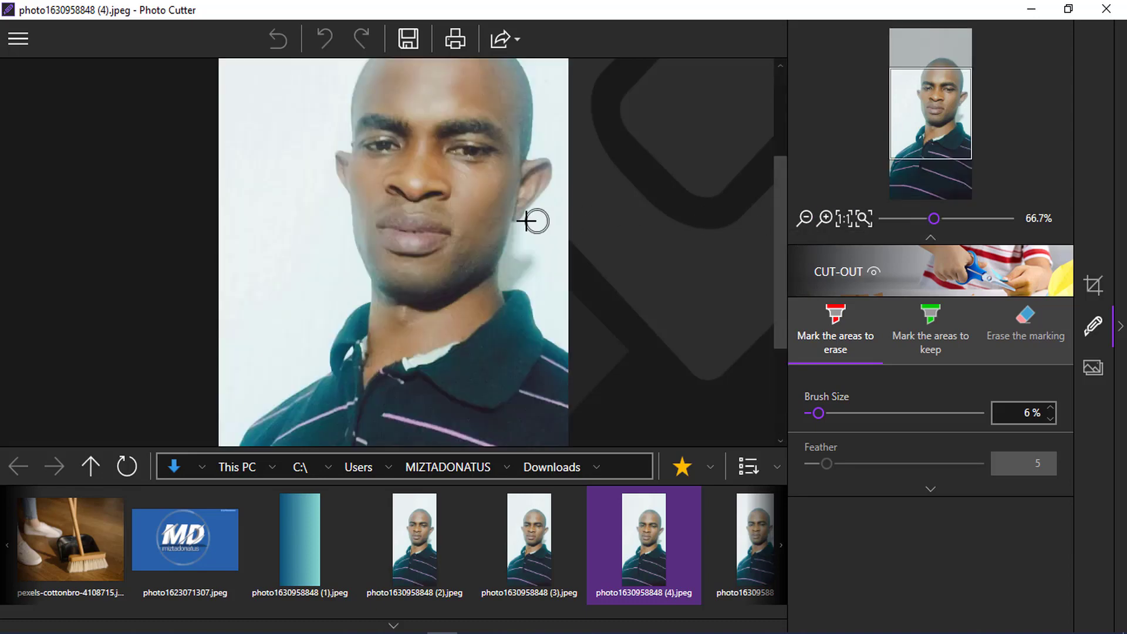
pyautogui.click(448, 149)
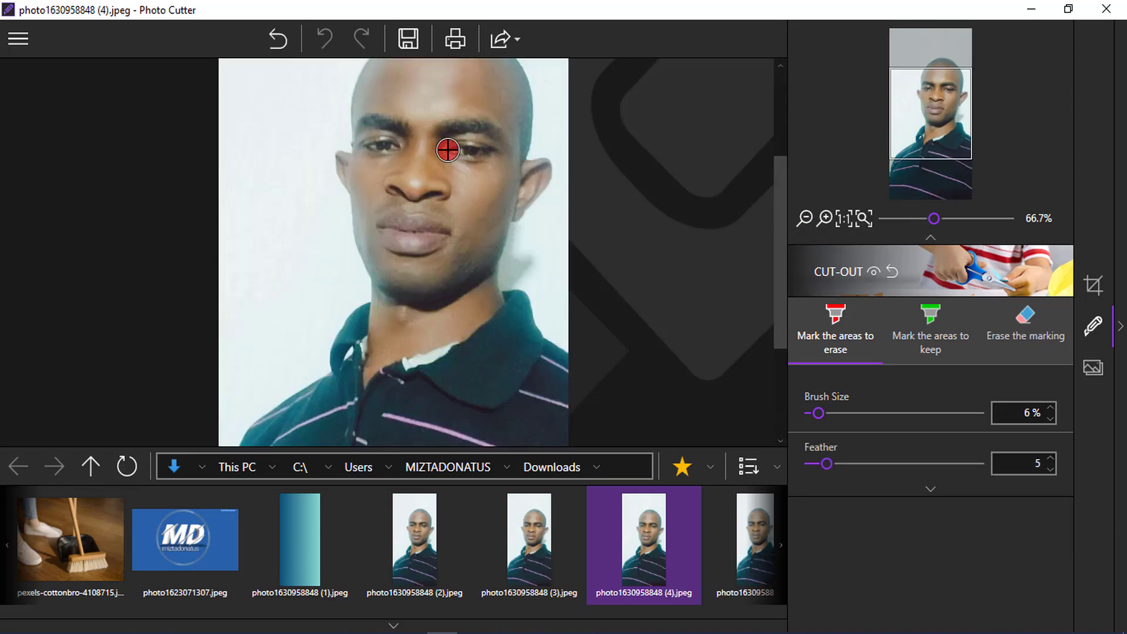
pyautogui.hotkey('ctrl', 'z')
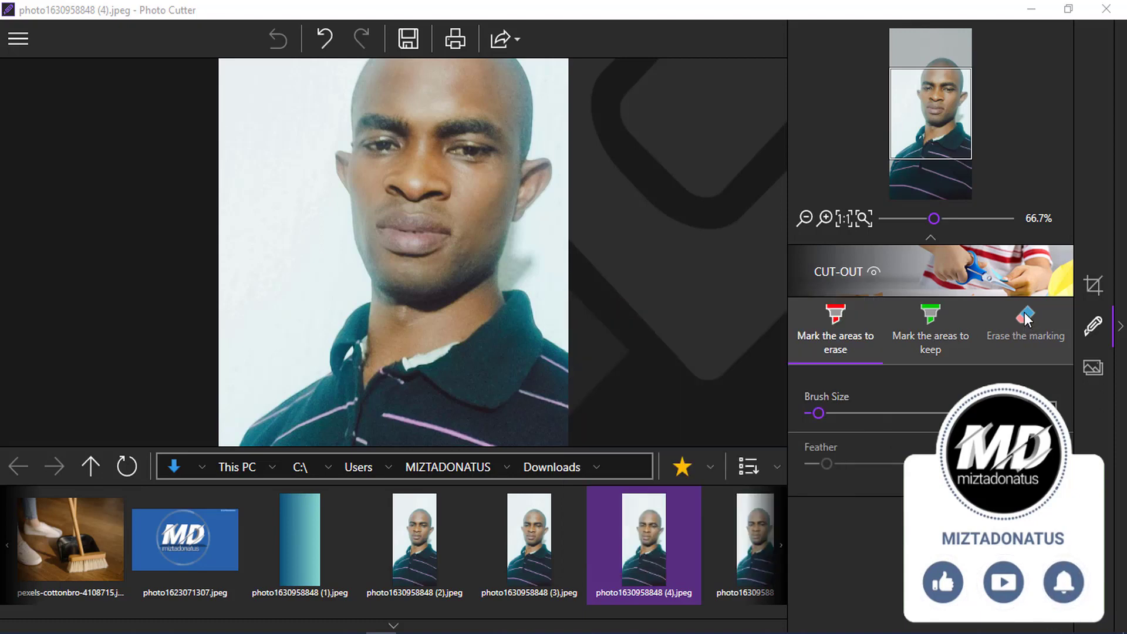
# - Try marking the pale background on both sides of the man as areas to erase, and undo the markings
pyautogui.click(924, 323)
pyautogui.click(836, 326)
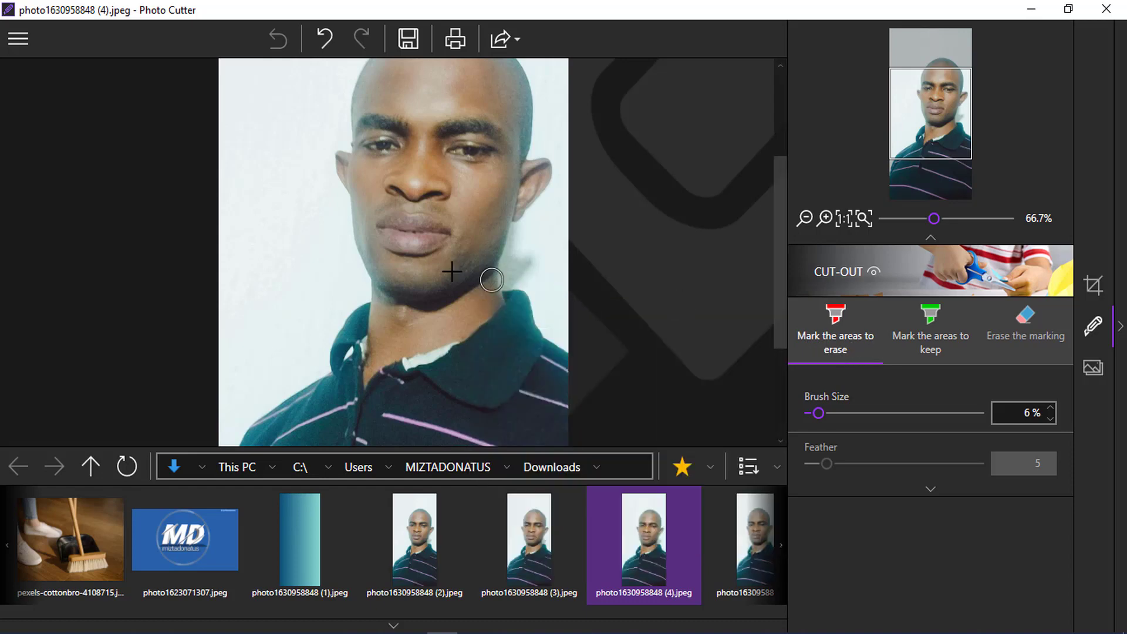
pyautogui.moveTo(246, 298); pyautogui.dragTo(315, 114)
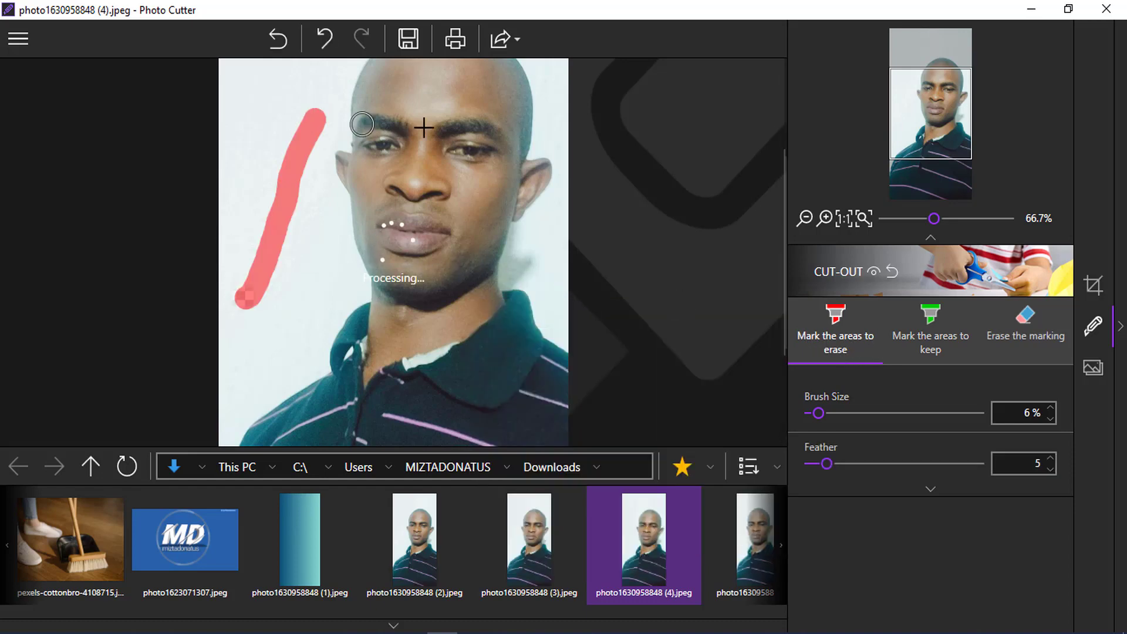
pyautogui.moveTo(552, 73)
pyautogui.mouseDown()
pyautogui.moveTo(566, 204)
pyautogui.moveTo(538, 248)
pyautogui.moveTo(551, 297)
pyautogui.mouseUp()
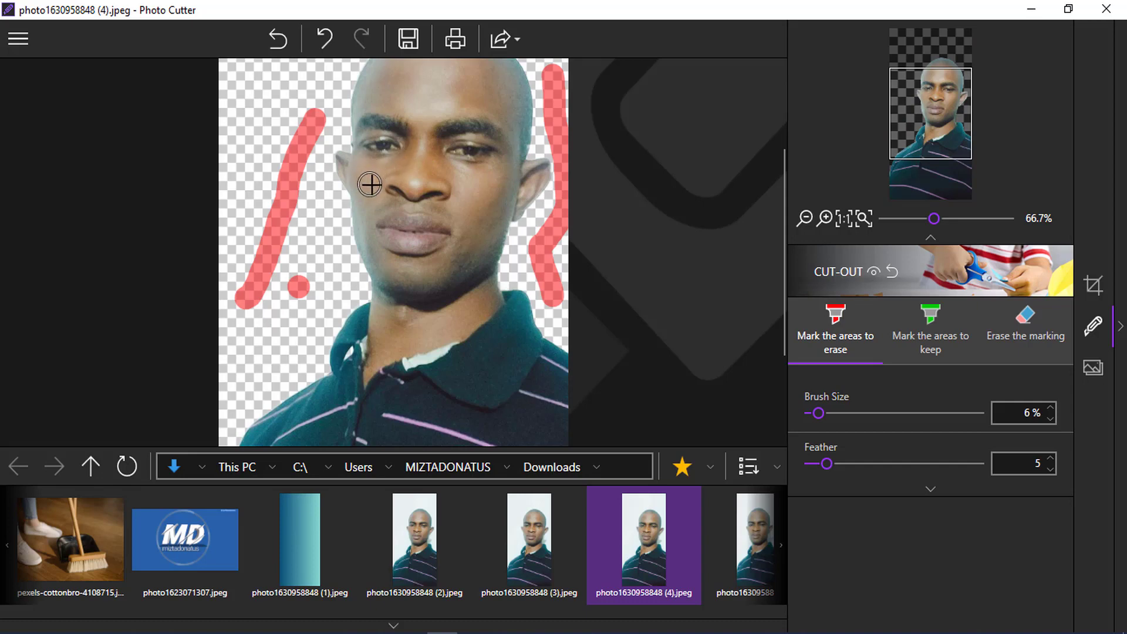
pyautogui.click(563, 279)
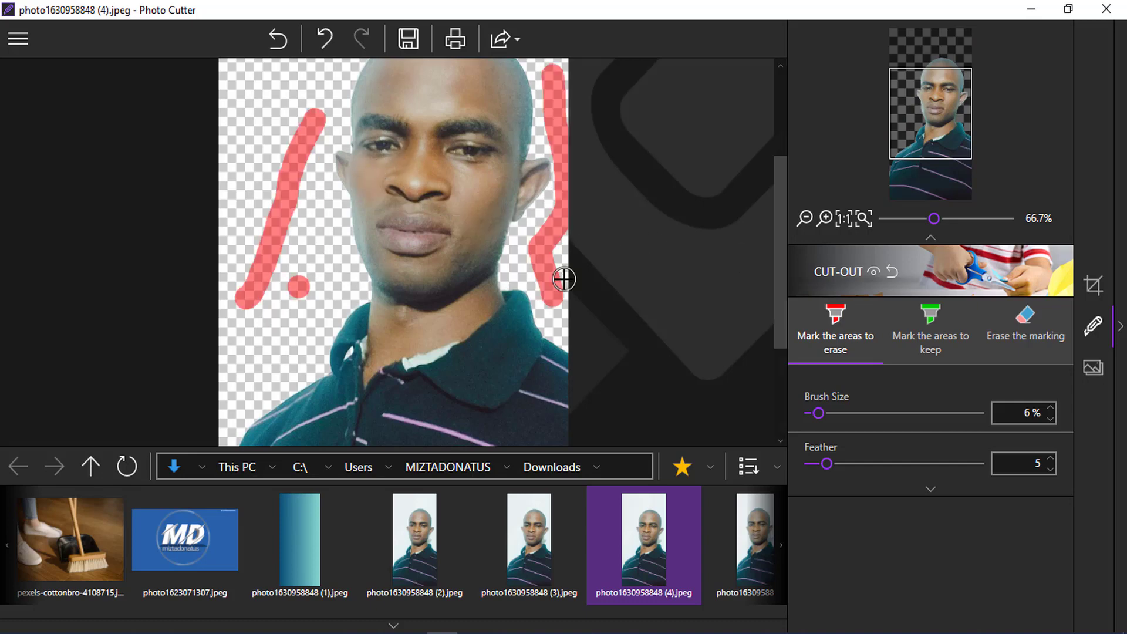
pyautogui.hotkey('ctrl', 'z')
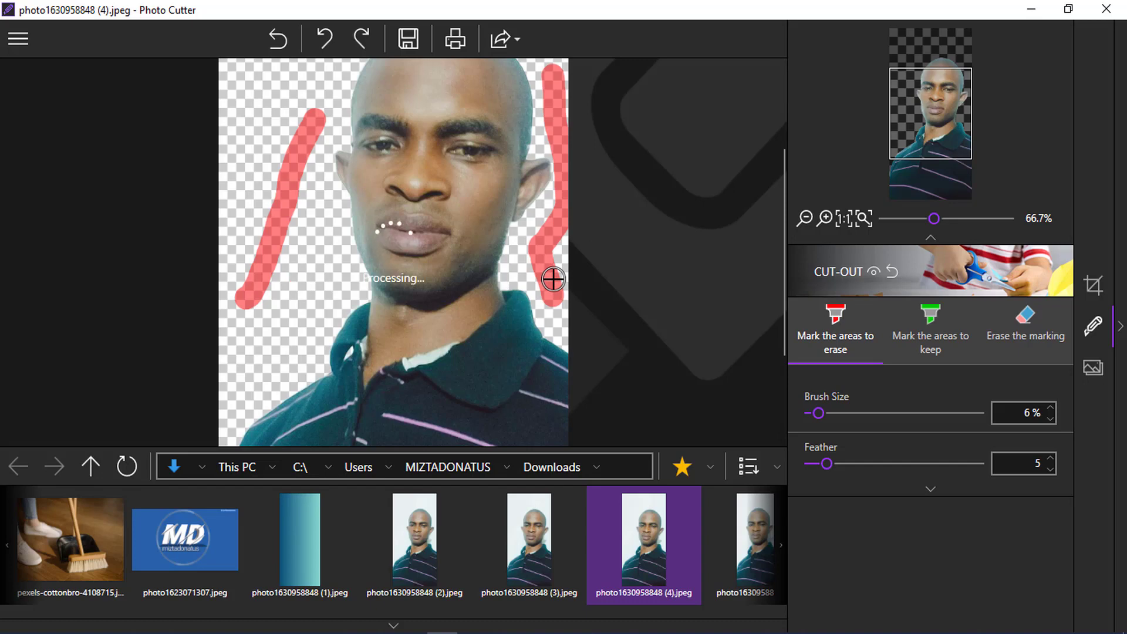
pyautogui.click(416, 534)
pyautogui.click(630, 366)
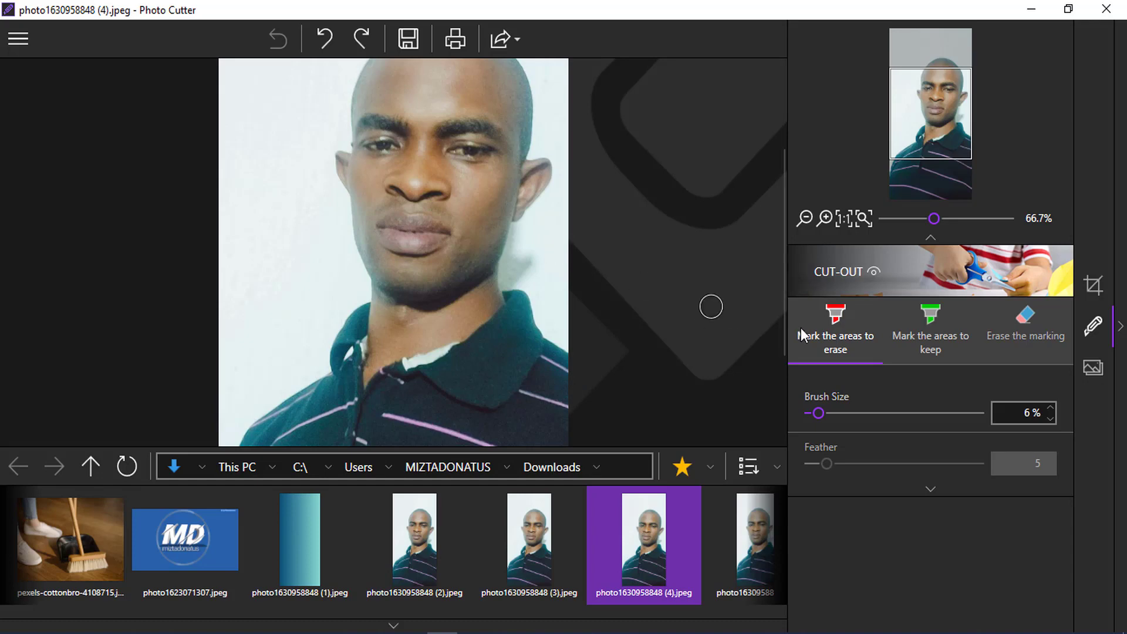
# - Try marking the man's face and neck as an area to keep with one vertical stroke, and undo it
pyautogui.click(930, 336)
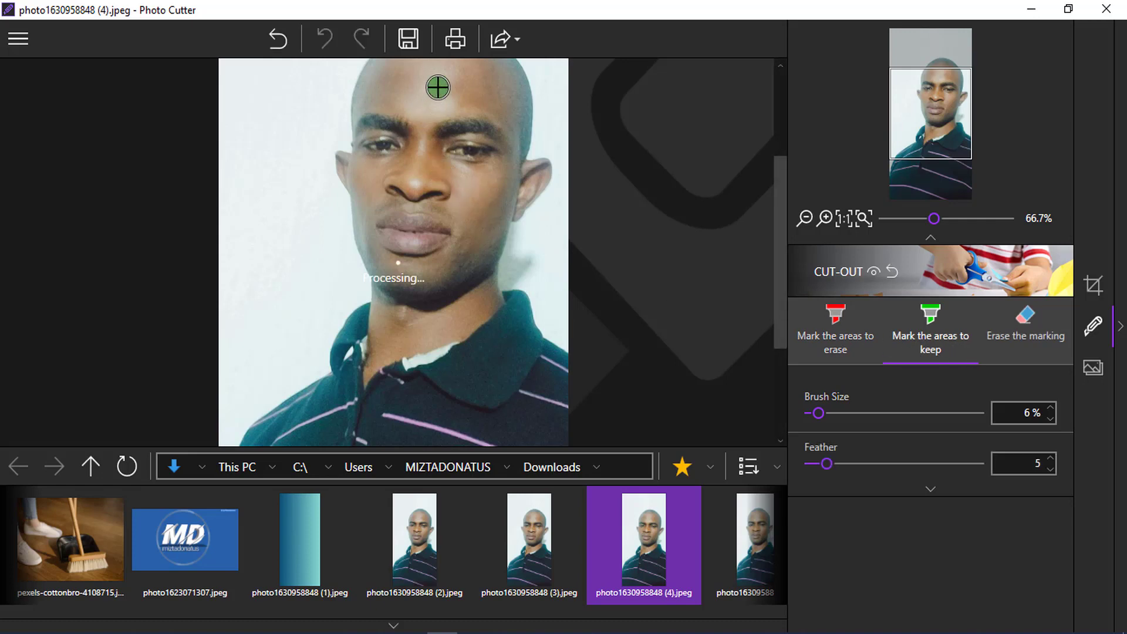
pyautogui.moveTo(437, 86)
pyautogui.mouseDown()
pyautogui.moveTo(440, 316)
pyautogui.moveTo(424, 379)
pyautogui.mouseUp()
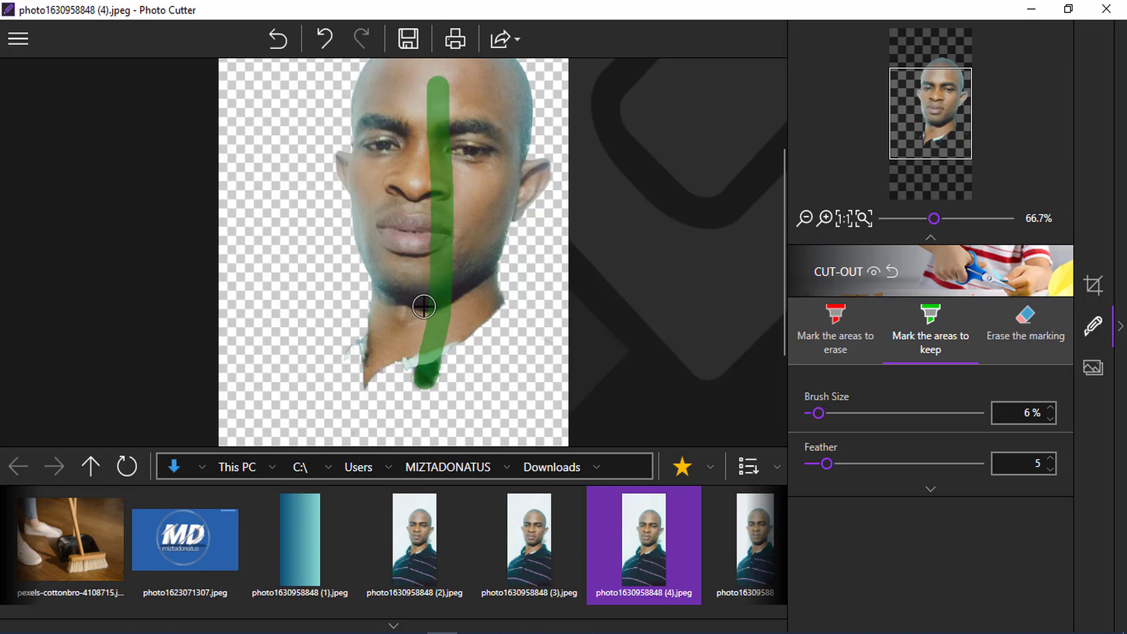
pyautogui.hotkey('ctrl', 'z')
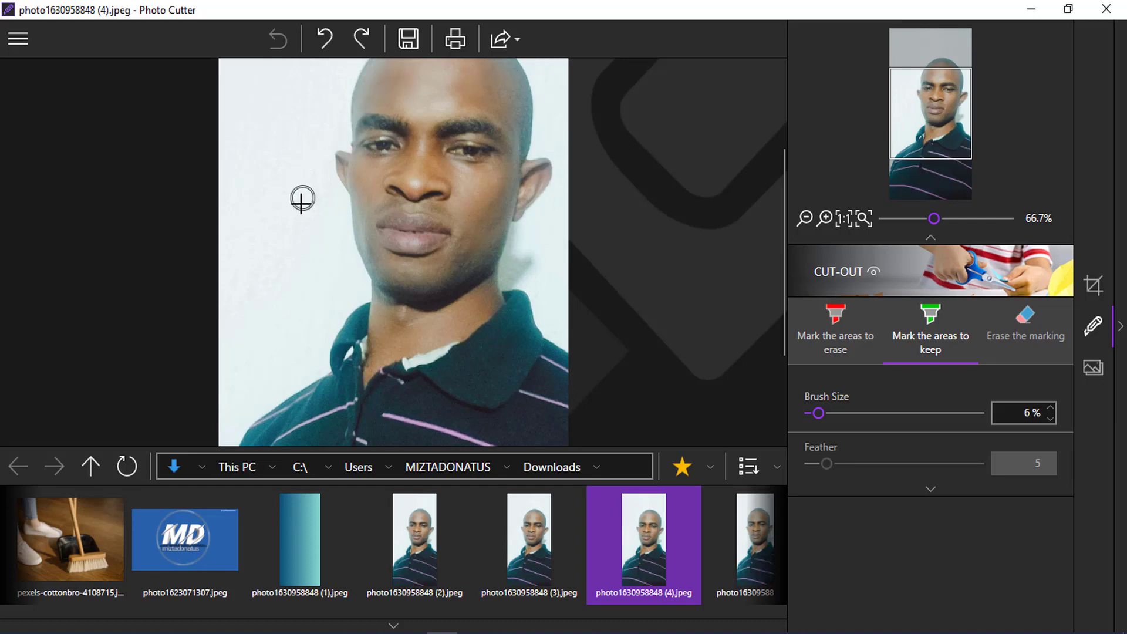
# - Mark the background on both sides of the man as areas to erase, using a 4 % brush
pyautogui.click(832, 318)
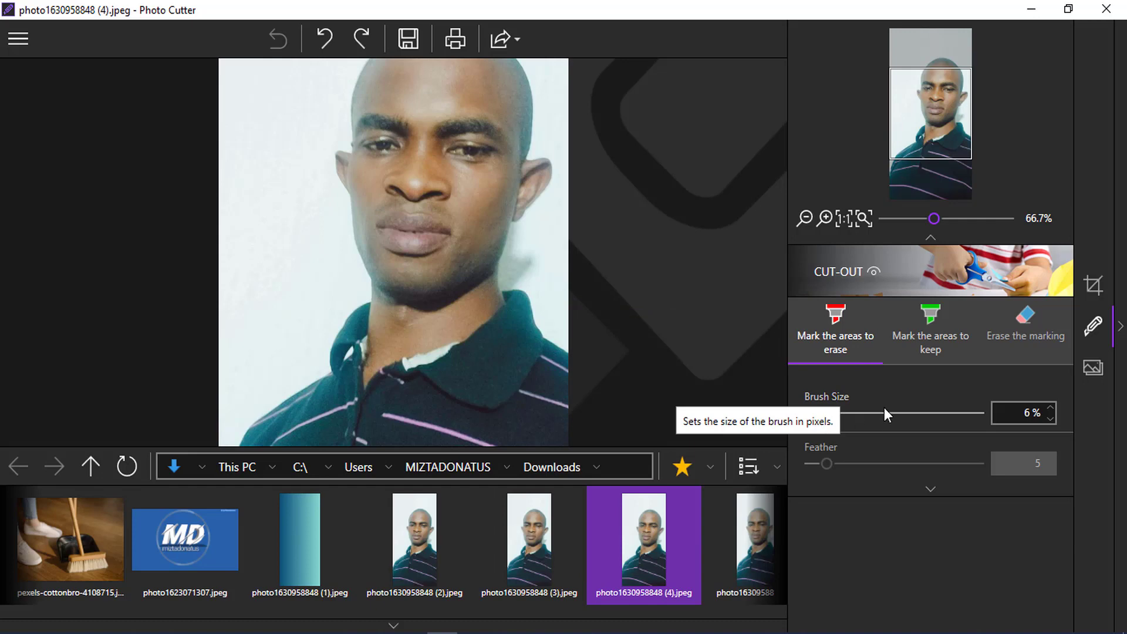
pyautogui.click(819, 415)
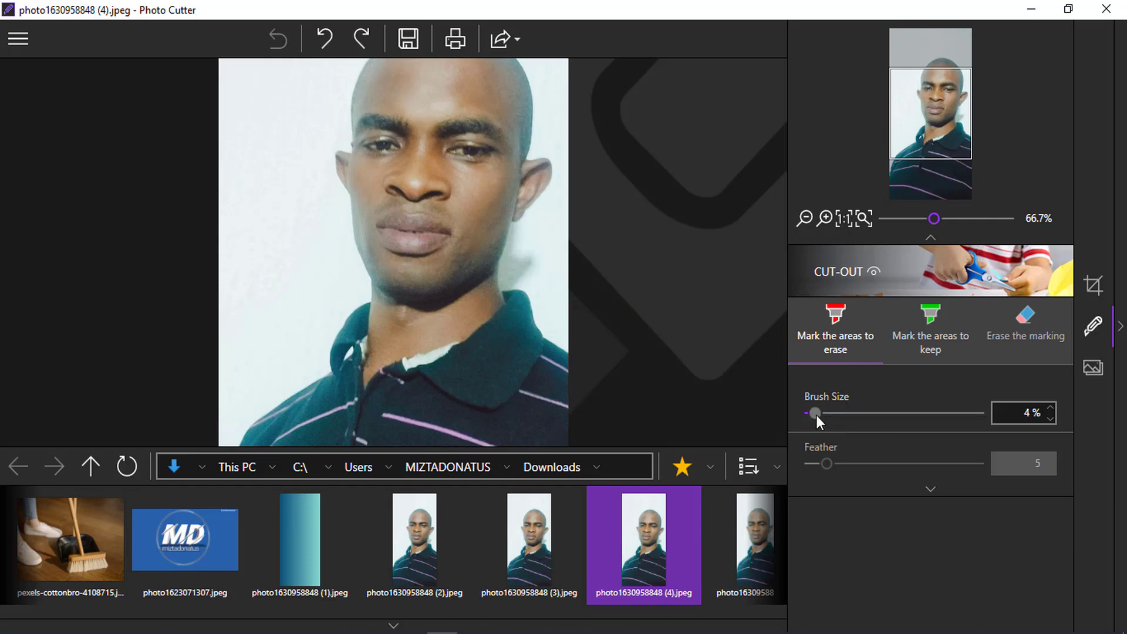
pyautogui.scroll(2, 433, 256)
pyautogui.scroll(-4, 434, 263)
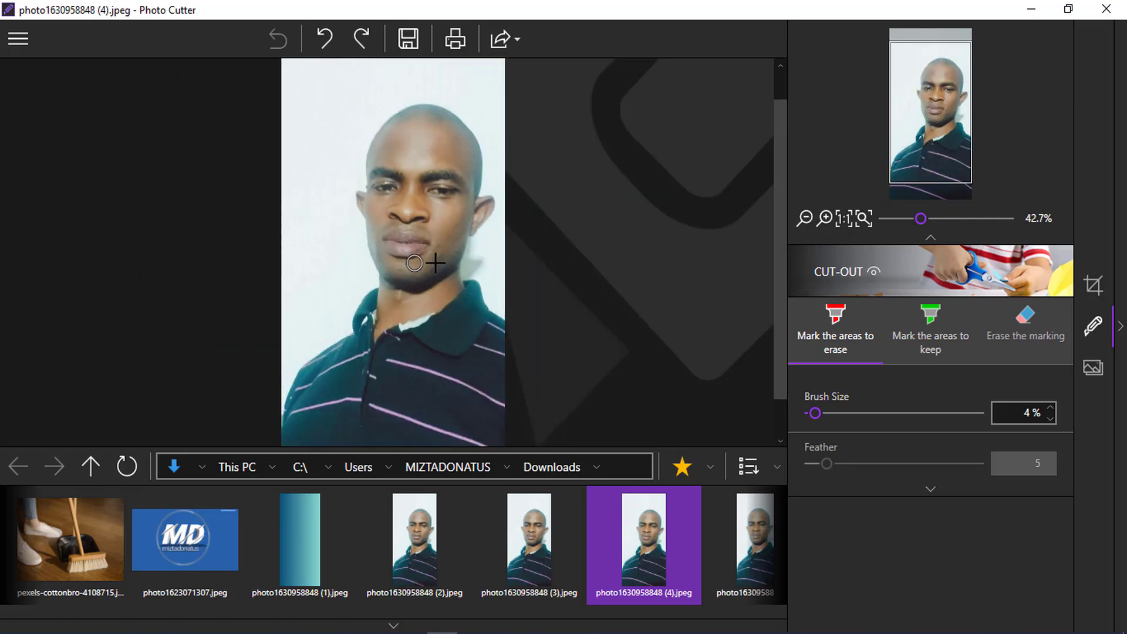
pyautogui.scroll(1, 434, 264)
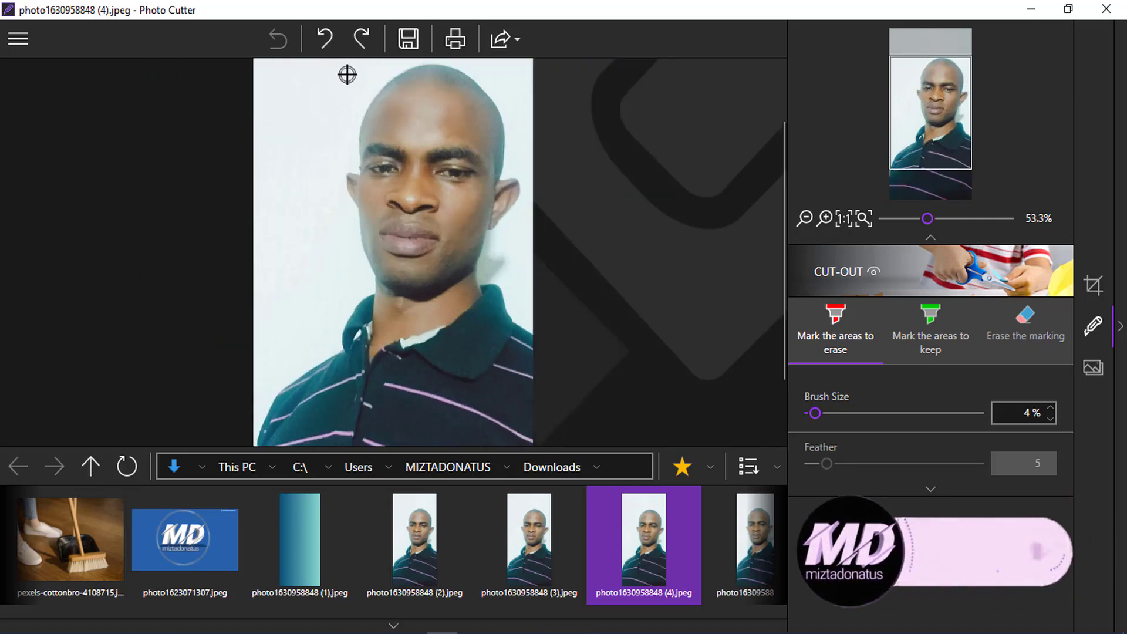
pyautogui.moveTo(348, 71); pyautogui.dragTo(259, 388)
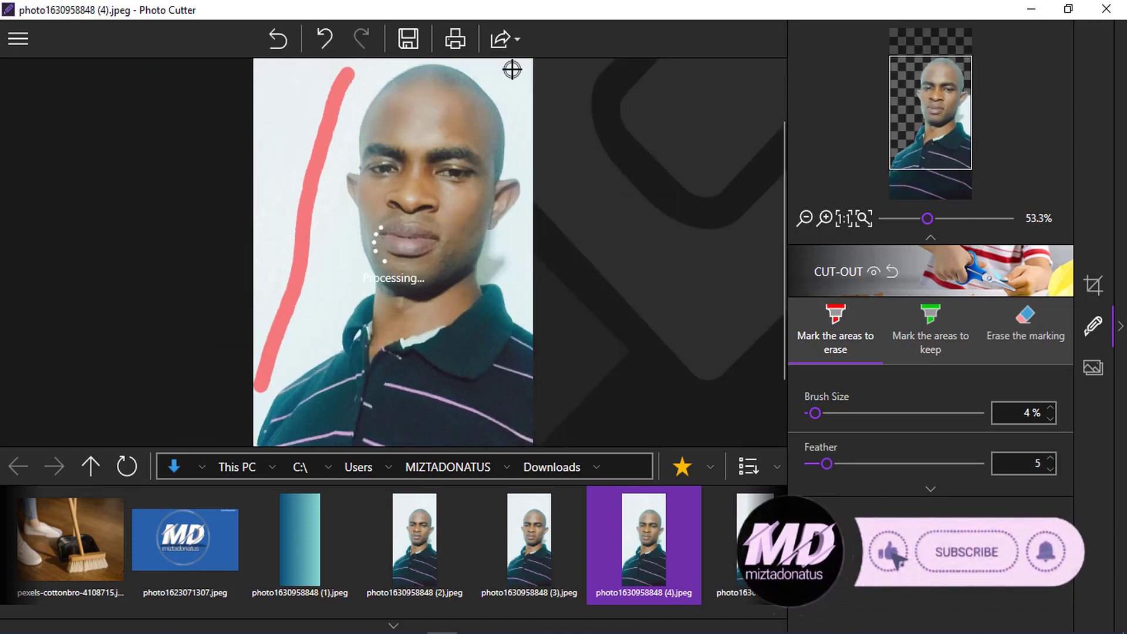
pyautogui.moveTo(528, 191); pyautogui.dragTo(513, 234)
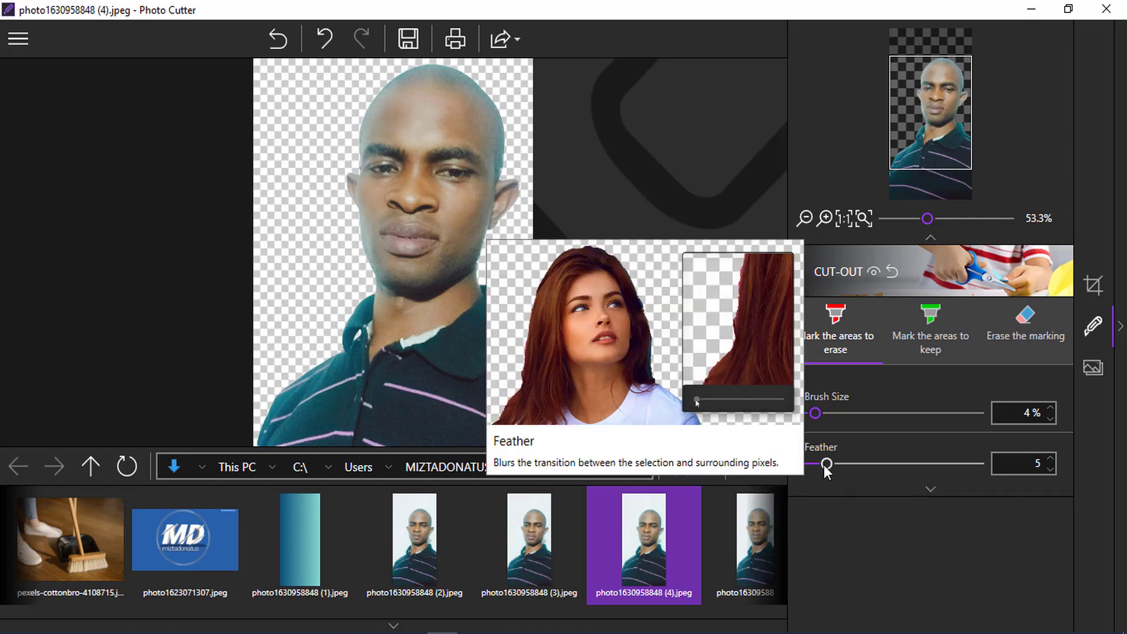
# - Set the feather of the cut-out edges to 9
pyautogui.moveTo(823, 465); pyautogui.dragTo(840, 465)
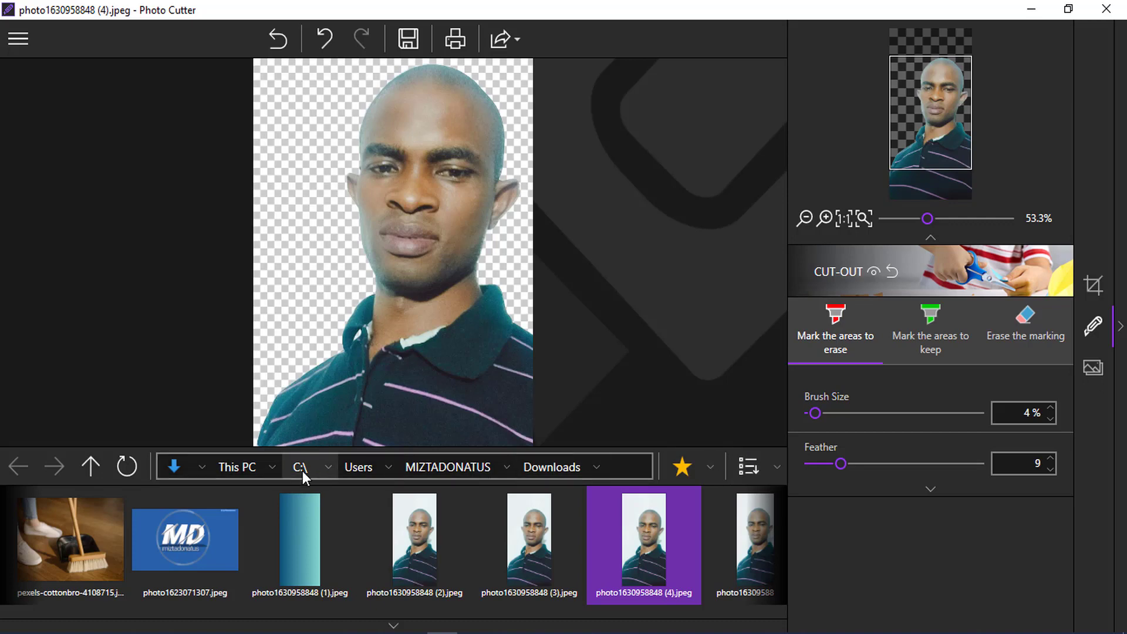
pyautogui.moveTo(348, 74); pyautogui.dragTo(260, 387)
pyautogui.moveTo(527, 194); pyautogui.dragTo(525, 311)
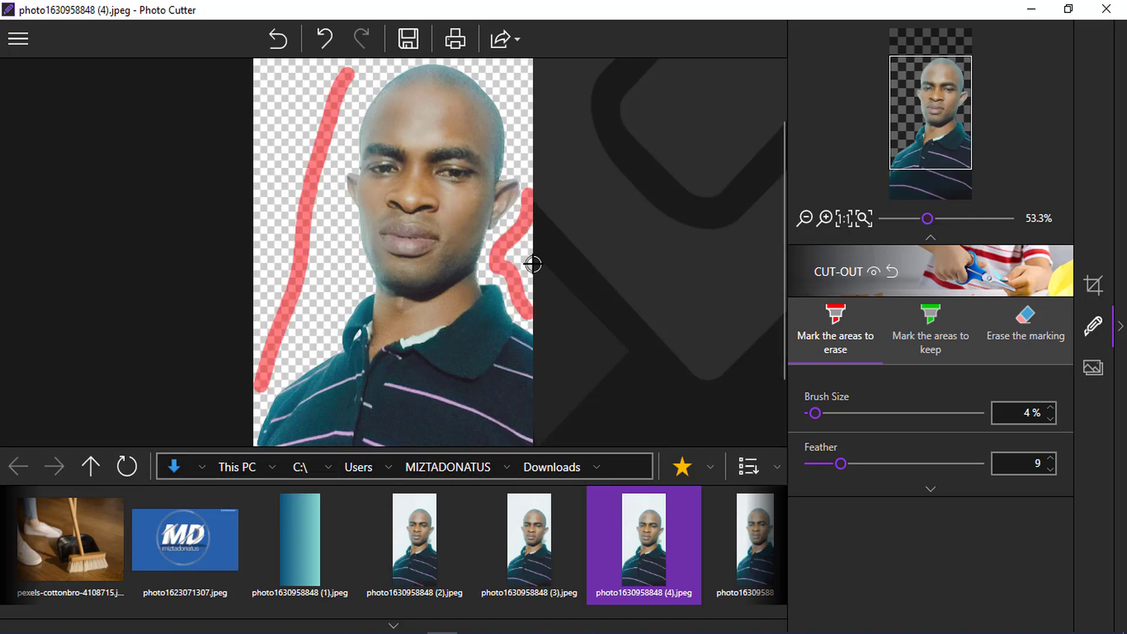
# - Save the cut-out in Downloads as a PNG image named test
pyautogui.click(408, 39)
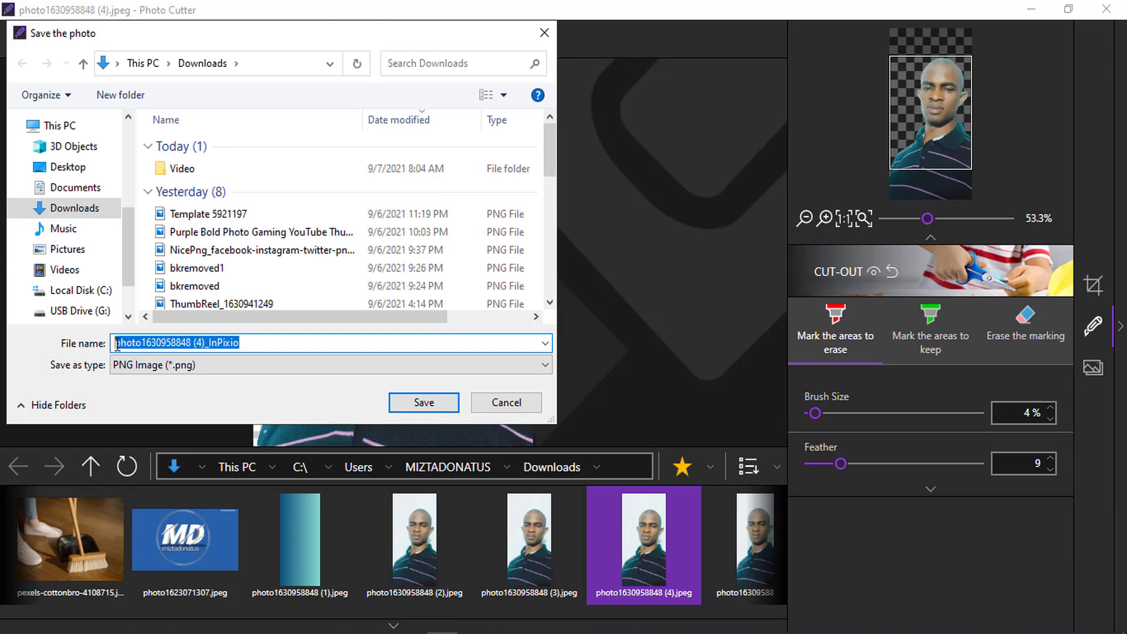
pyautogui.write('test')
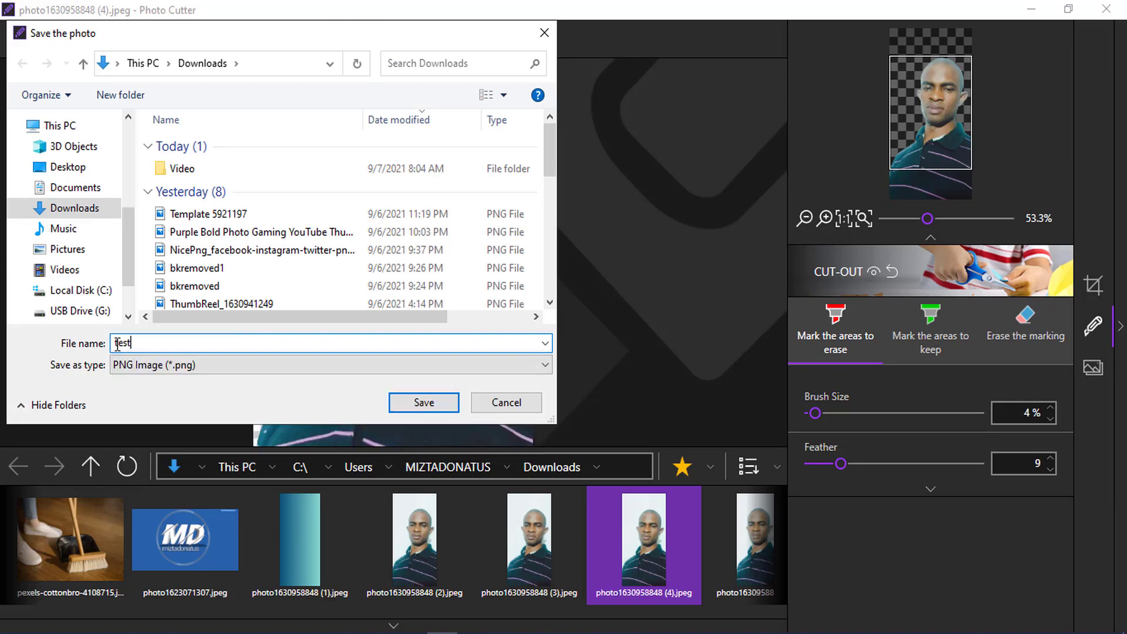
pyautogui.press('Return')
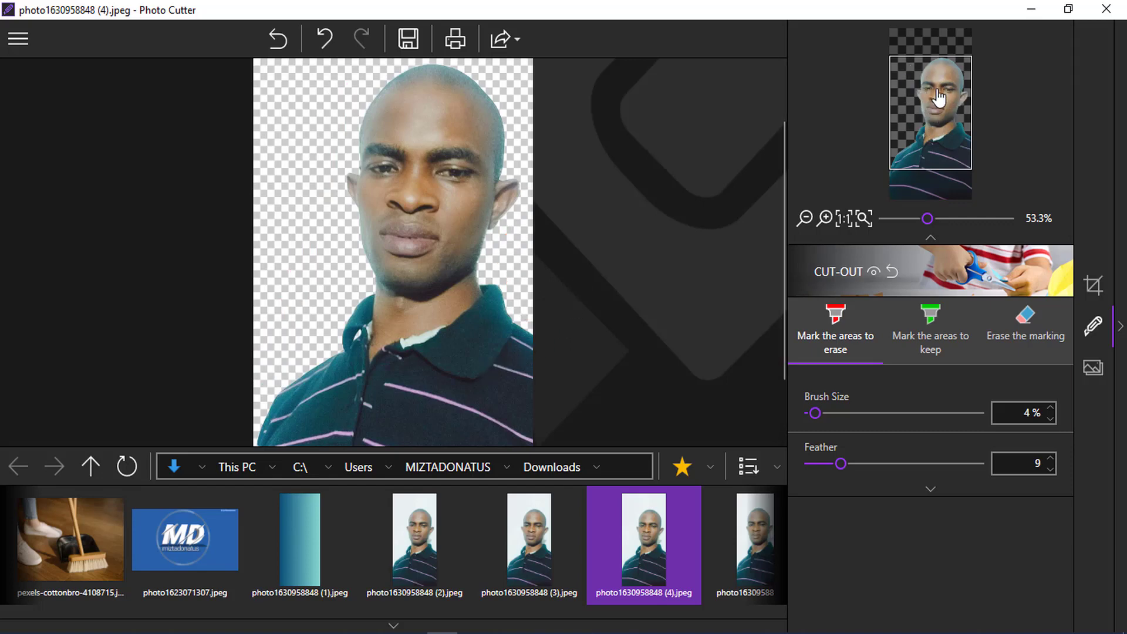
# - Hide the photo browser and set the coastal village photo with the green football pitch as the photomontage background
pyautogui.click(393, 625)
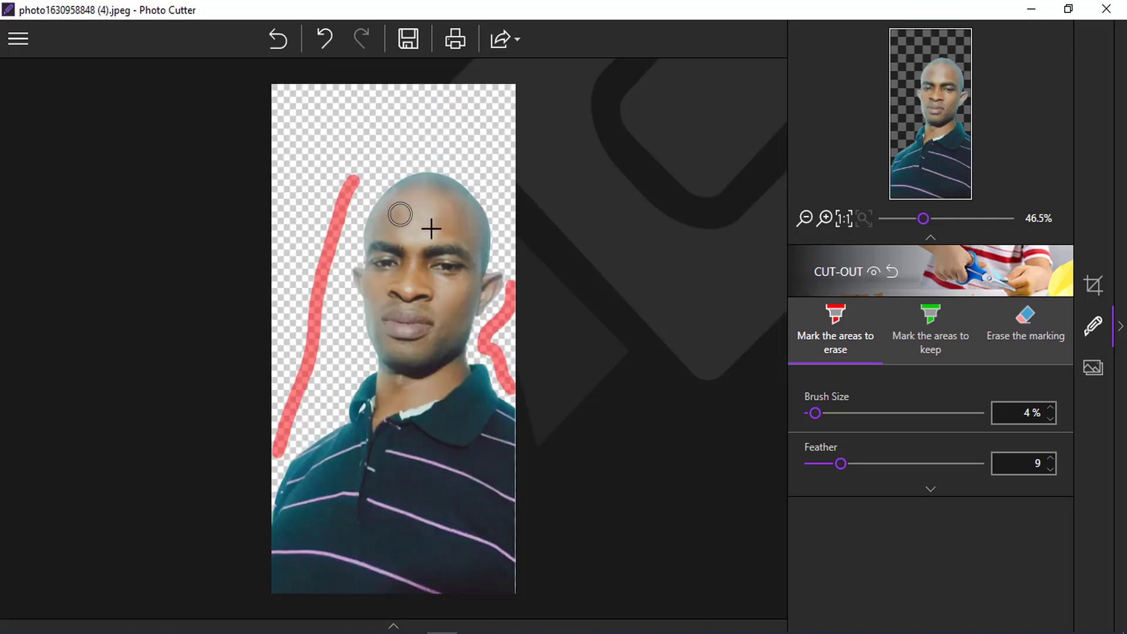
pyautogui.click(1093, 369)
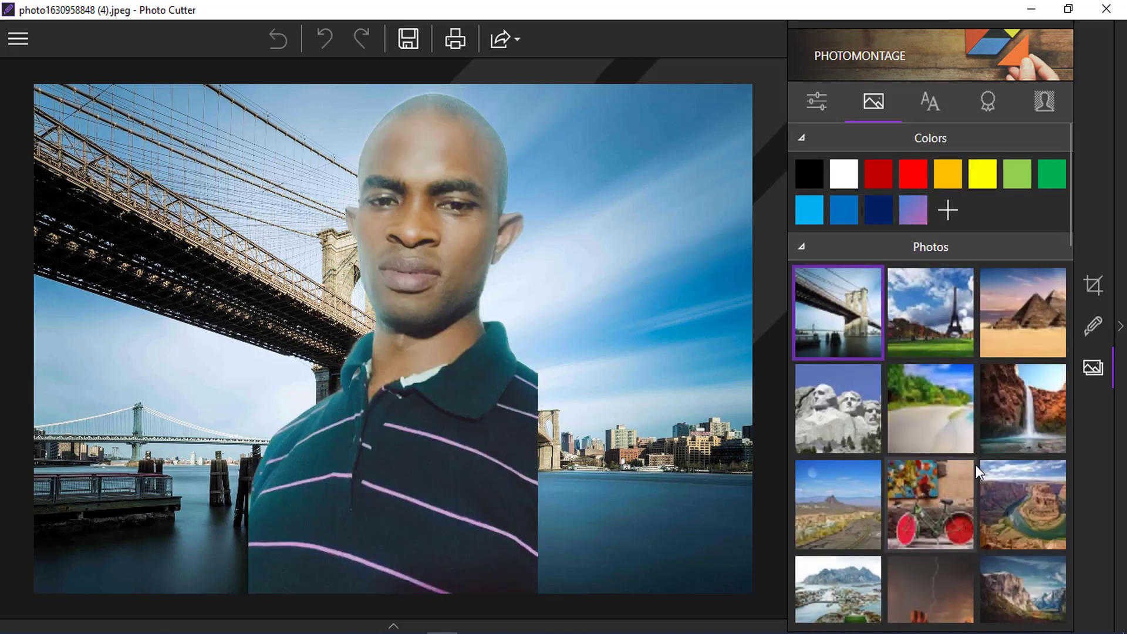
pyautogui.scroll(-5, 935, 376)
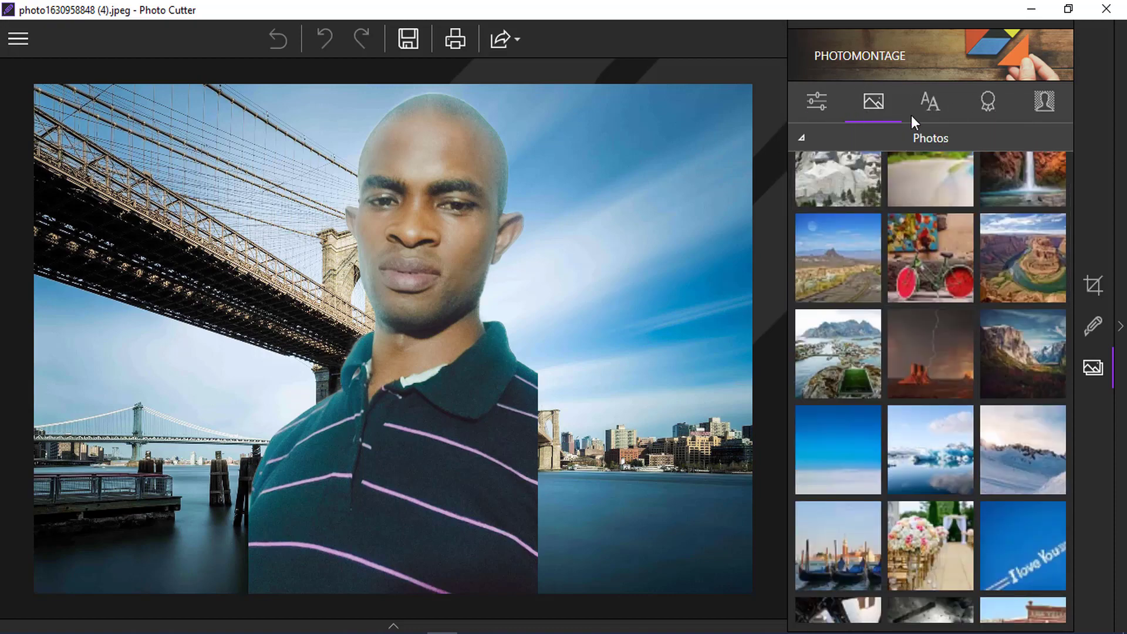
pyautogui.scroll(-1, 920, 392)
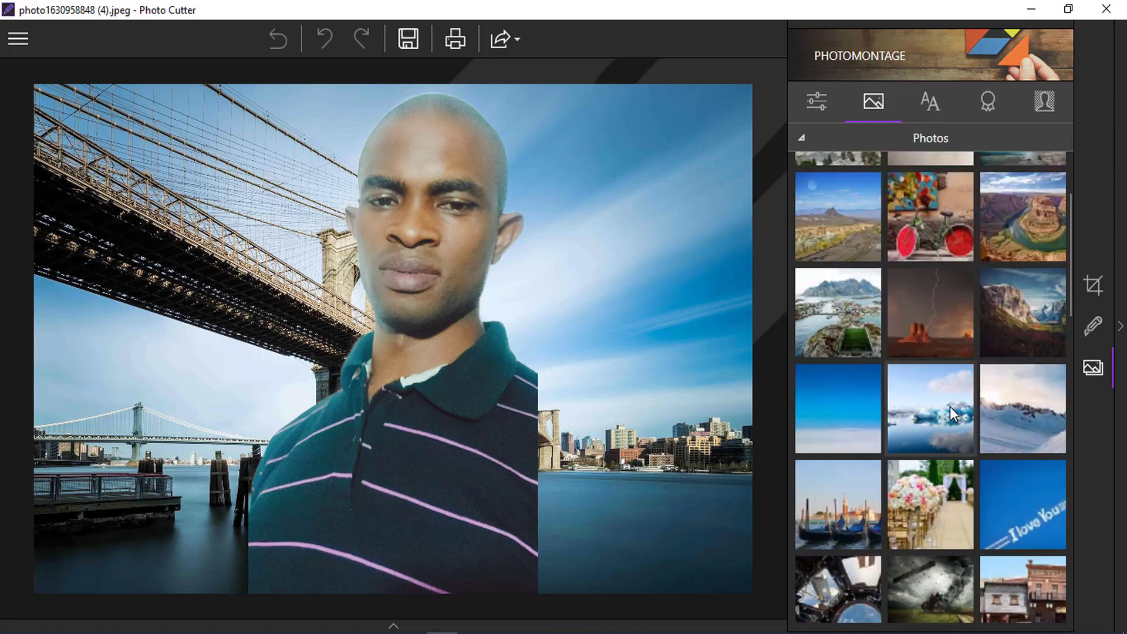
pyautogui.click(931, 410)
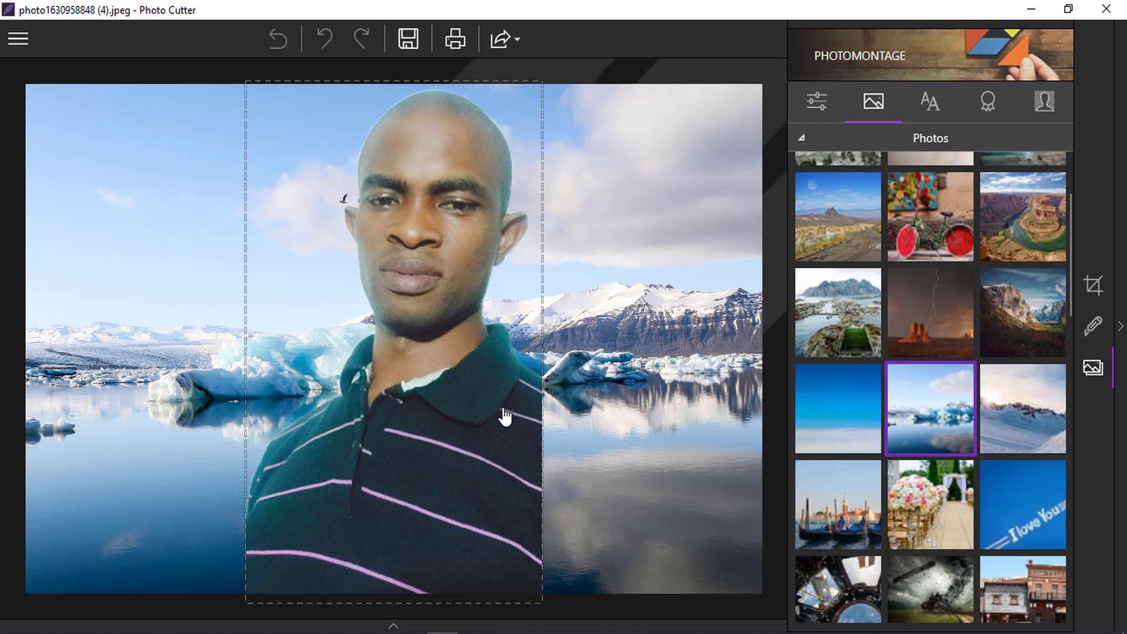
pyautogui.click(853, 315)
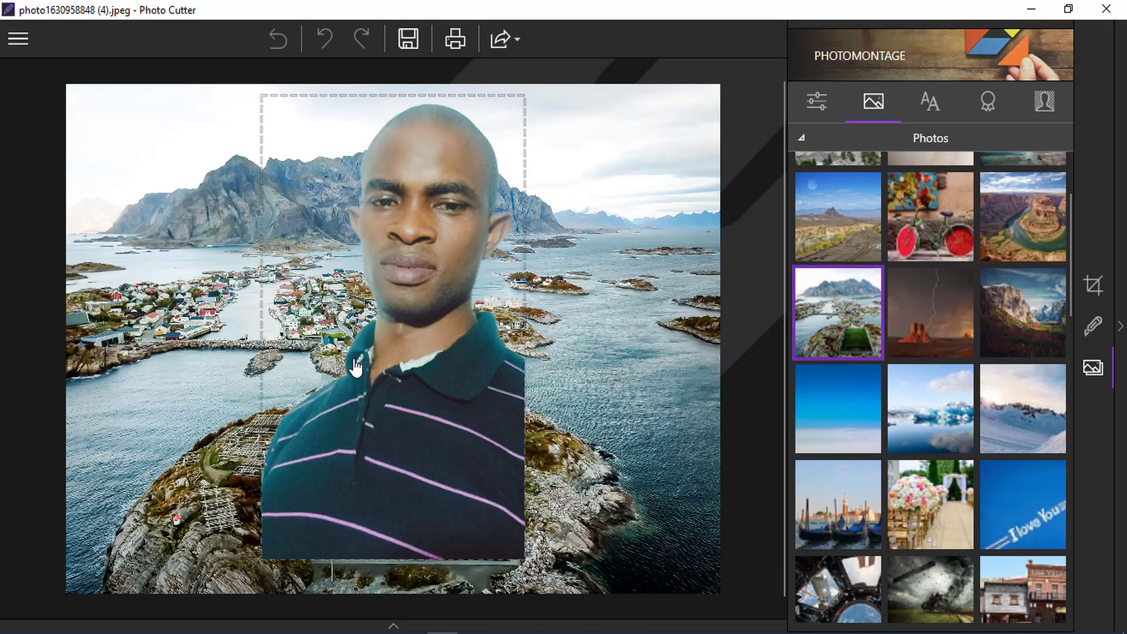
# - Resize the man's cut-out and position it in the lower-right corner of the coastal village background
pyautogui.click(439, 462)
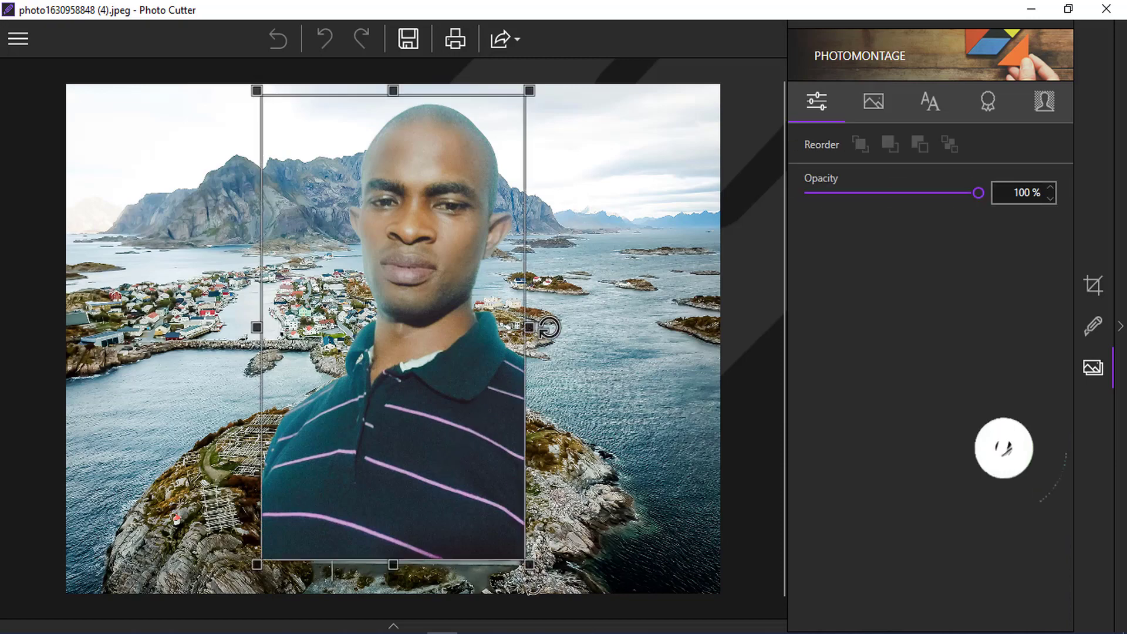
pyautogui.moveTo(530, 565); pyautogui.dragTo(644, 620)
pyautogui.moveTo(486, 514); pyautogui.dragTo(567, 502)
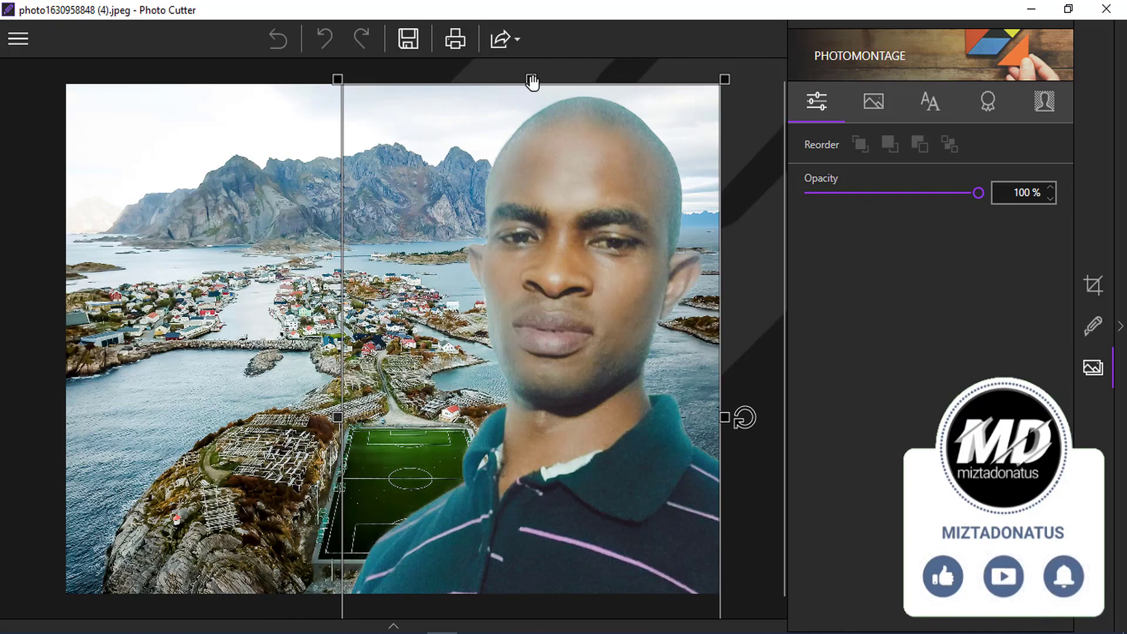
pyautogui.moveTo(532, 83); pyautogui.dragTo(435, 451)
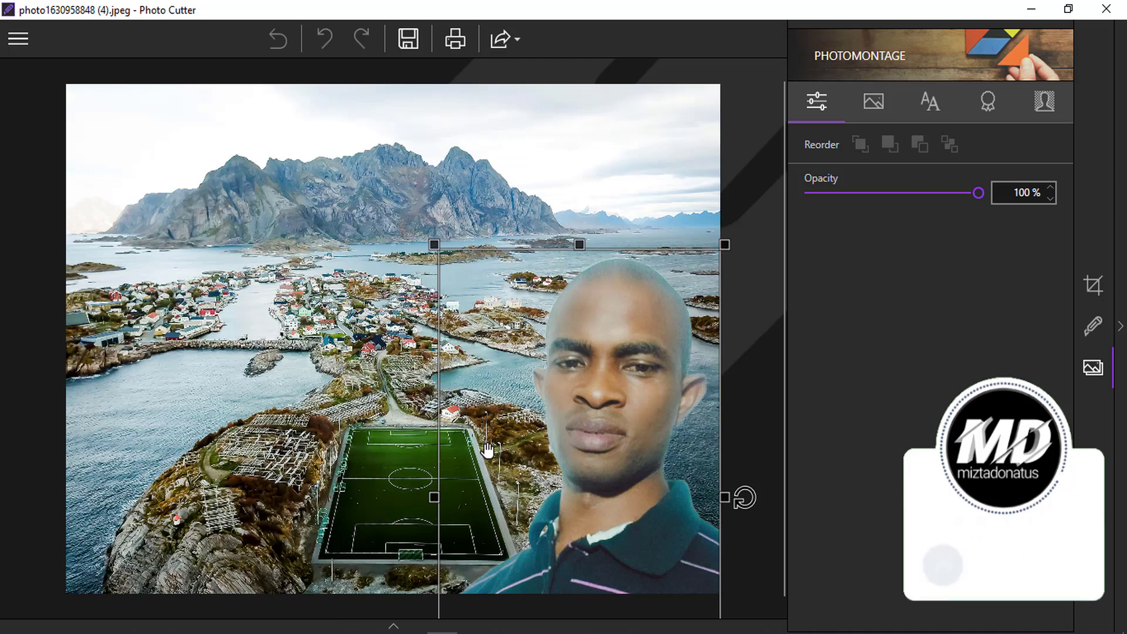